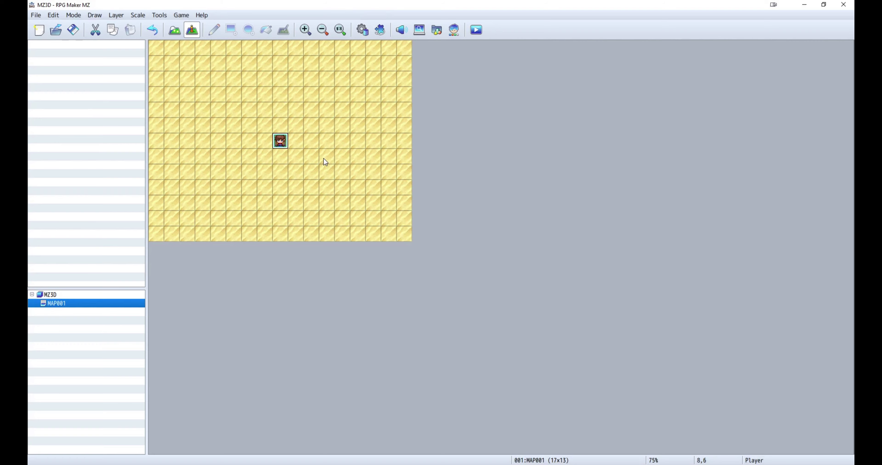
# Create a gold chest event (from !Chest) at tile 6,6 with note <mz3d: shape(sprite)>.
pyautogui.doubleClick(253, 144)
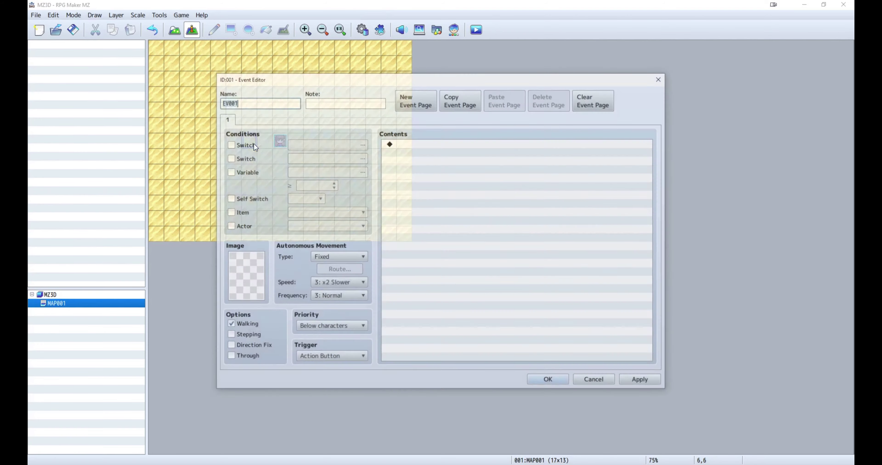
pyautogui.doubleClick(251, 270)
pyautogui.scroll(-3, 297, 279)
pyautogui.click(339, 236)
pyautogui.press('Down')
pyautogui.press('Down')
pyautogui.press('Down')
pyautogui.press('Down')
pyautogui.press('Down')
pyautogui.press('Down')
pyautogui.press('Down')
pyautogui.press('Down')
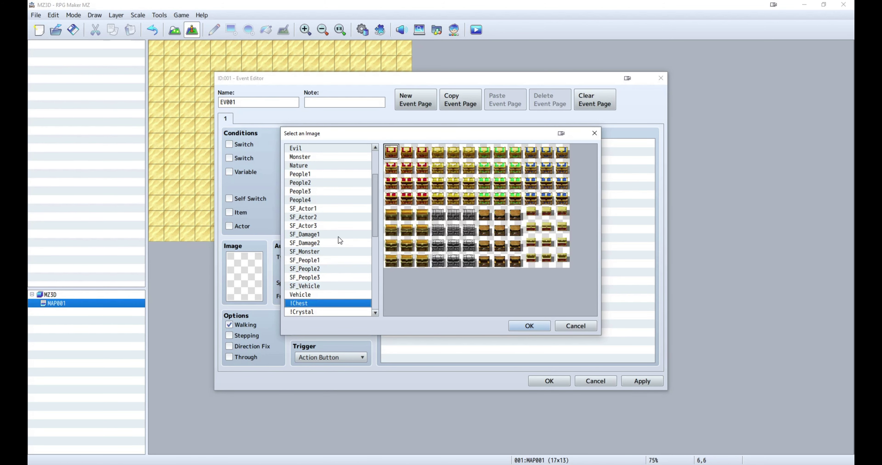
pyautogui.click(438, 156)
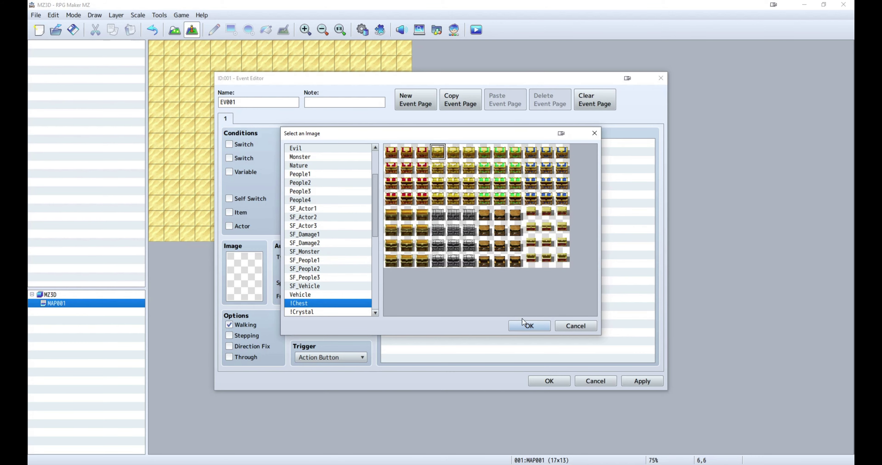
pyautogui.click(524, 325)
pyautogui.click(346, 100)
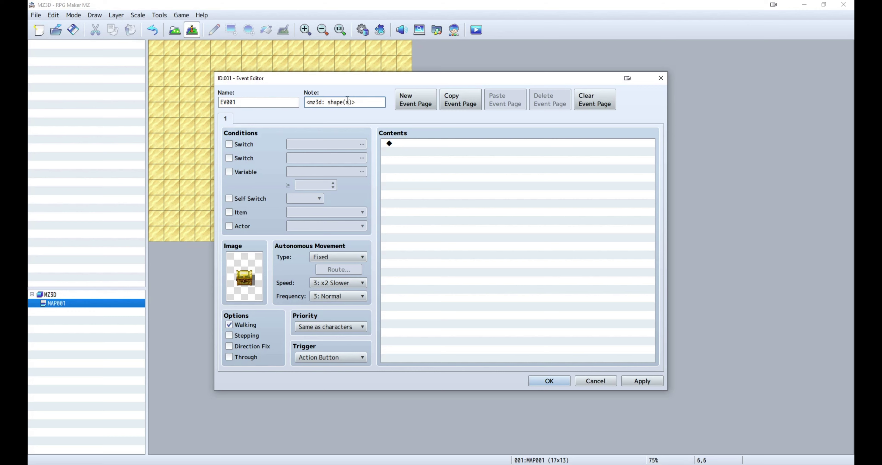
pyautogui.write('prite')
pyautogui.click(549, 380)
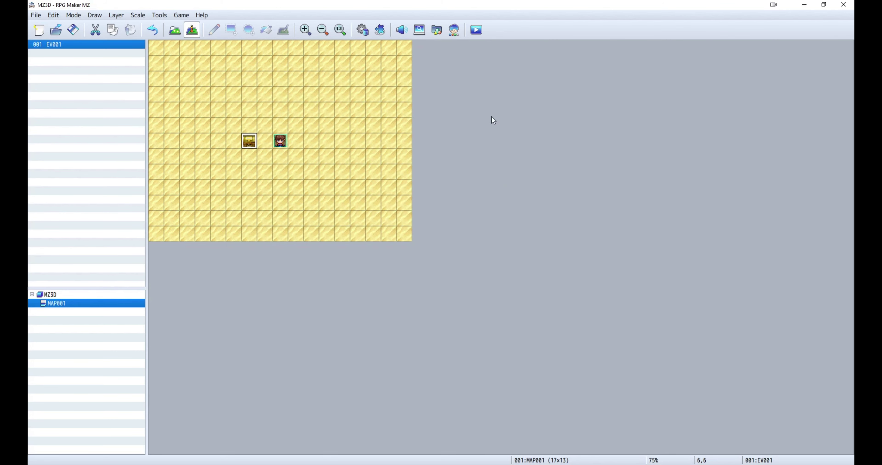
pyautogui.click(479, 37)
pyautogui.click(426, 247)
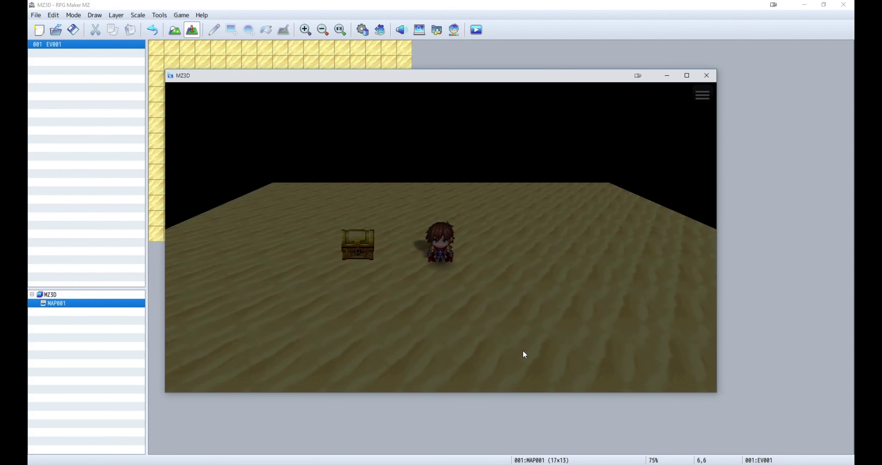
pyautogui.press('q')
pyautogui.press('e')
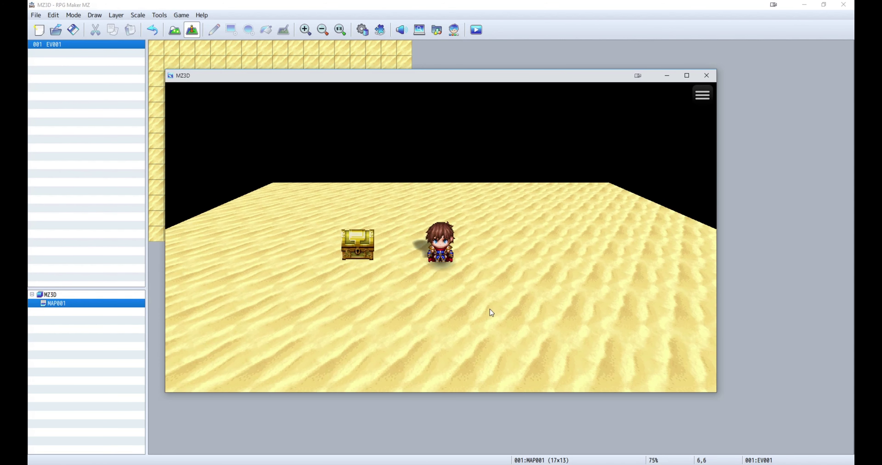
pyautogui.click(490, 309)
pyautogui.press('q')
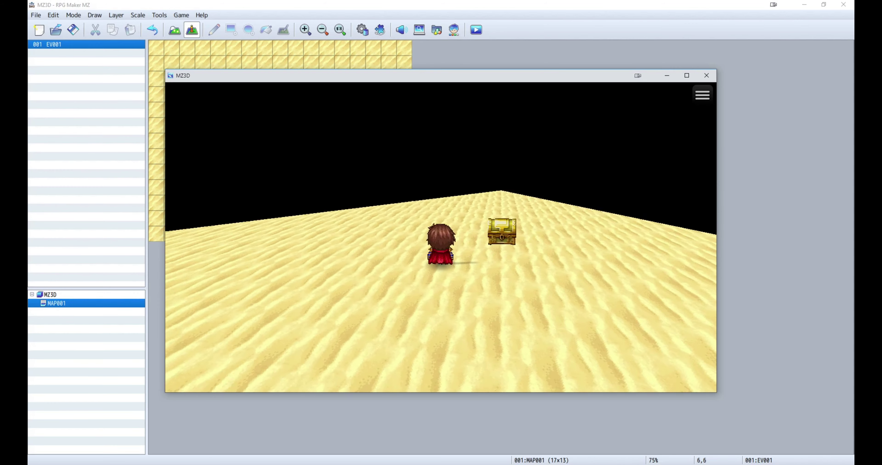
pyautogui.press('e')
pyautogui.press('pageup')
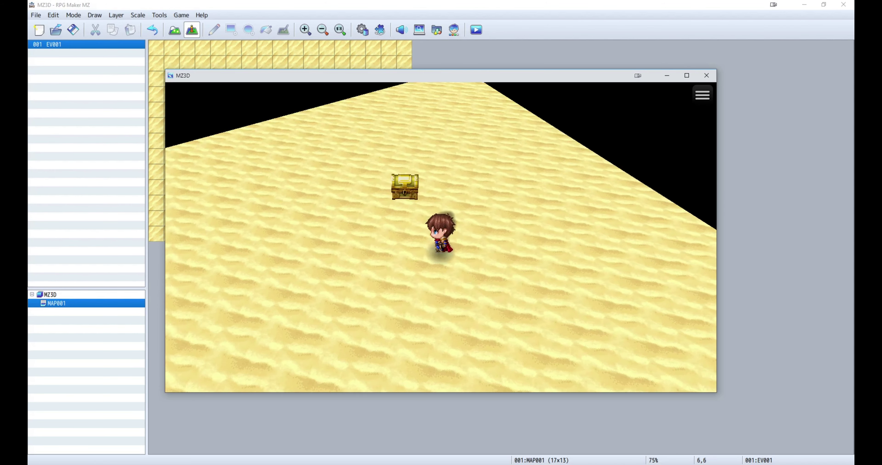
pyautogui.press('pagedown')
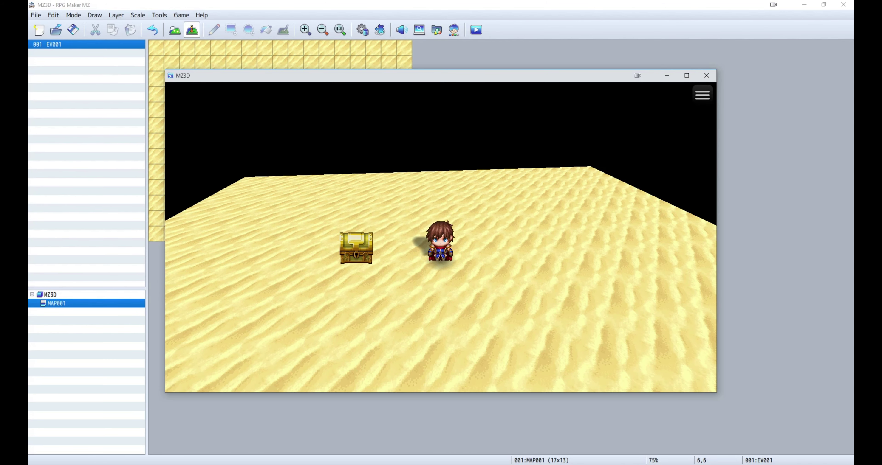
pyautogui.hotkey('alt', 'F4')
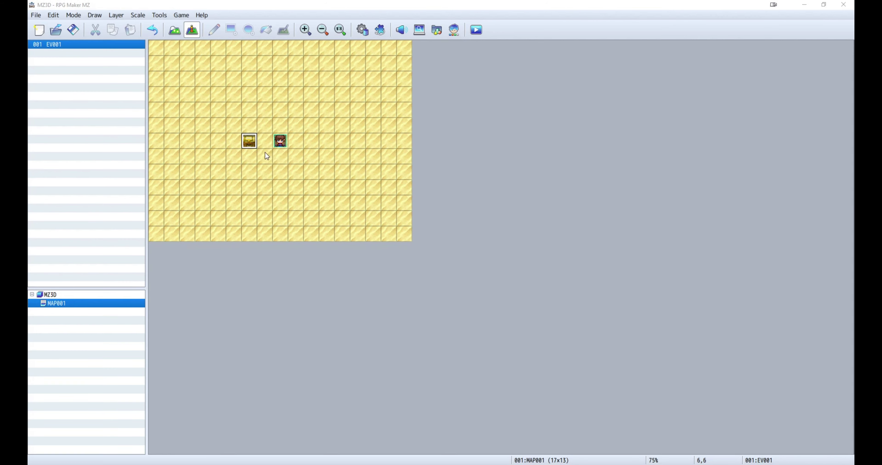
# Paste a chest copy at tile 10,6, change its note to <mz3d: shape(tree)>, and playtest.
pyautogui.click(317, 143)
pyautogui.hotkey('ctrl', 'v')
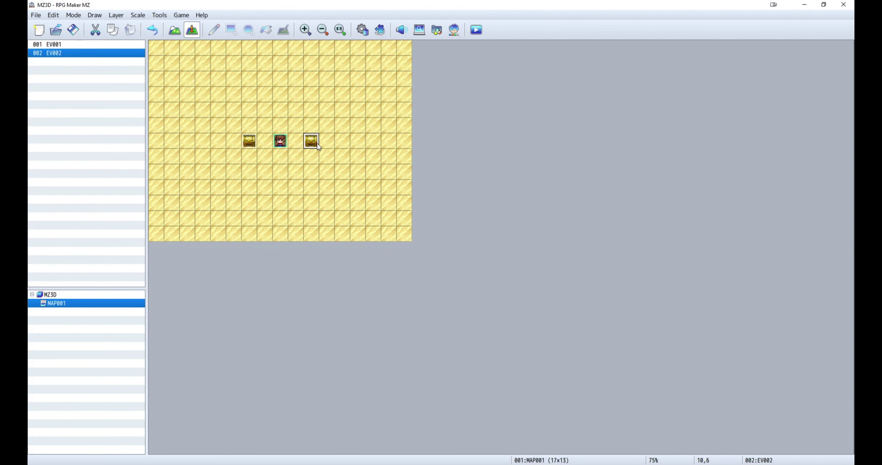
pyautogui.doubleClick(316, 143)
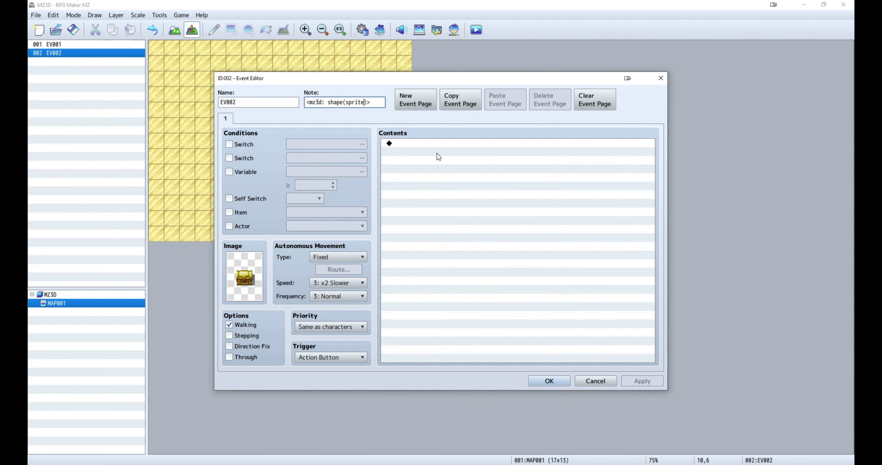
pyautogui.press('BackSpace')
pyautogui.press('BackSpace')
pyautogui.press('BackSpace')
pyautogui.press('BackSpace')
pyautogui.write('ree')
pyautogui.click(549, 381)
pyautogui.click(476, 30)
pyautogui.click(423, 252)
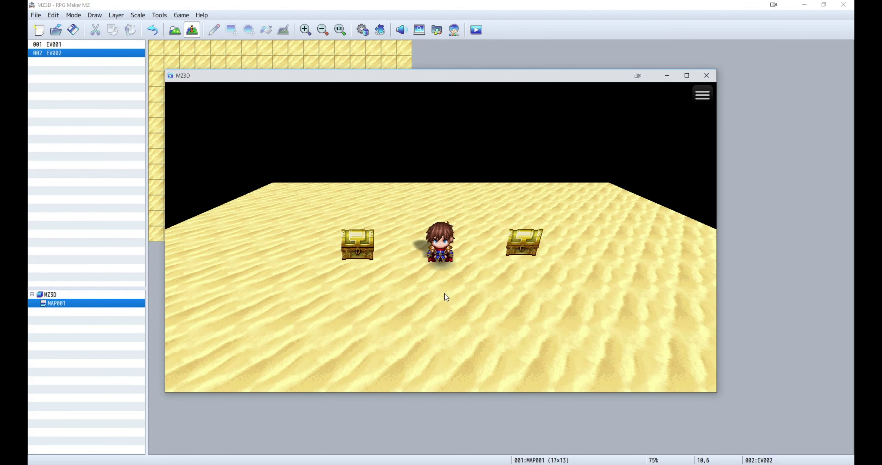
pyautogui.moveTo(445, 293); pyautogui.dragTo(447, 343, button='middle')
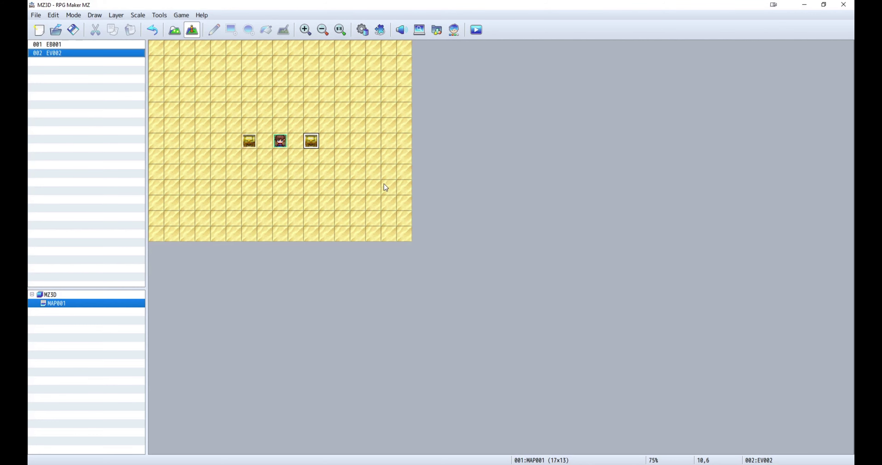
# Rename the right chest event 'shape tree' and the left chest event 'shape sprite'.
pyautogui.doubleClick(311, 140)
pyautogui.write('shap')
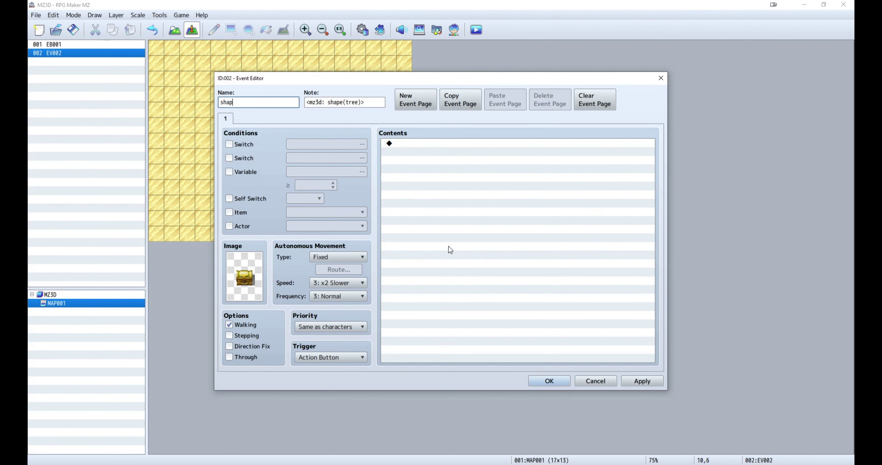
pyautogui.write('e tree')
pyautogui.click(547, 381)
pyautogui.doubleClick(249, 141)
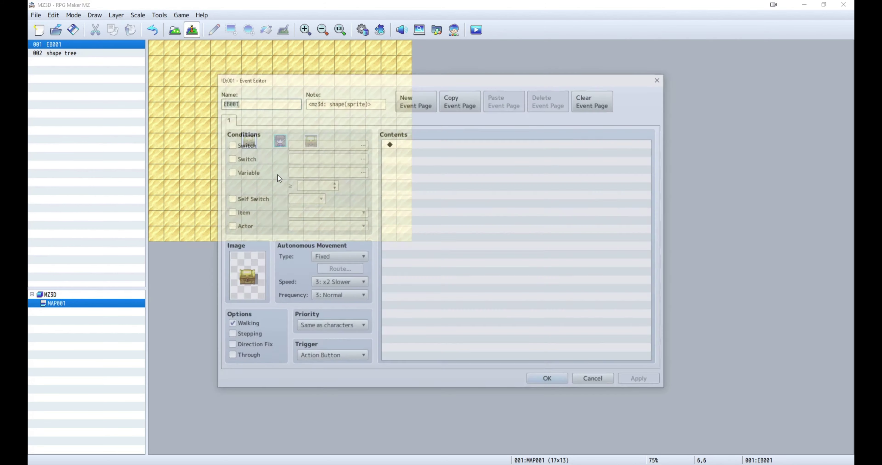
pyautogui.write('shape sprite')
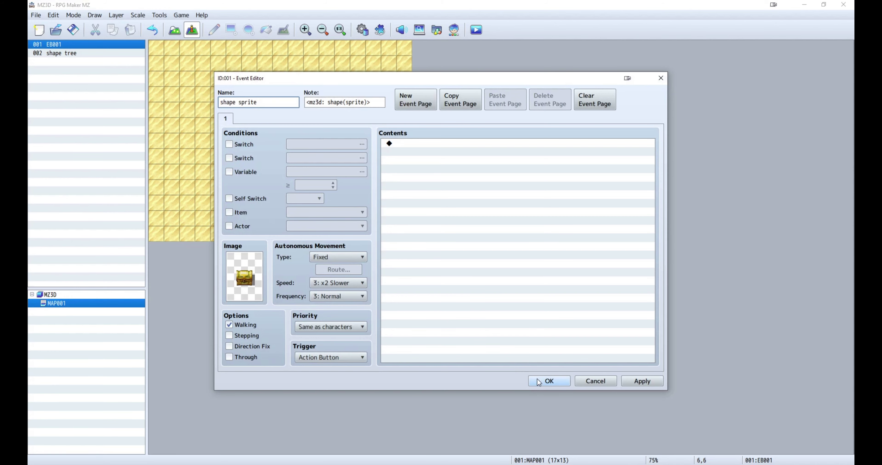
pyautogui.click(548, 381)
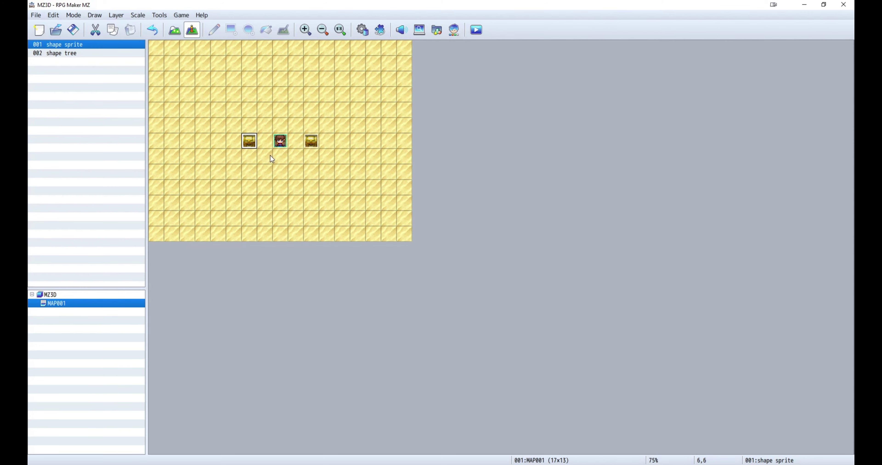
# Paste an event copy at tile 8,4 and give it the brown sphere image from !Other1.
pyautogui.click(278, 111)
pyautogui.hotkey('ctrl', 'v')
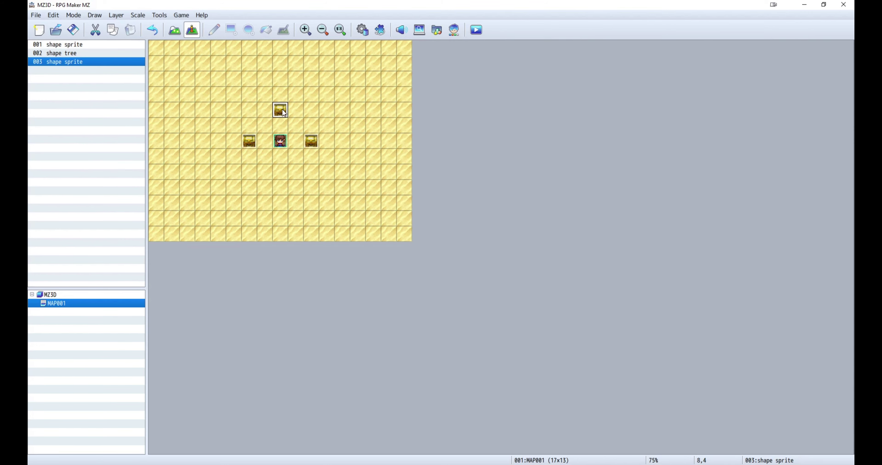
pyautogui.doubleClick(277, 111)
pyautogui.doubleClick(252, 270)
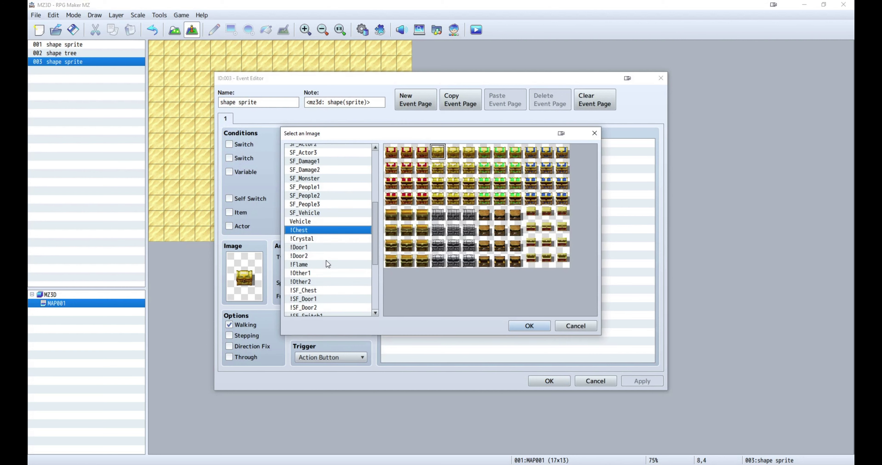
pyautogui.click(322, 272)
pyautogui.click(406, 156)
pyautogui.click(513, 325)
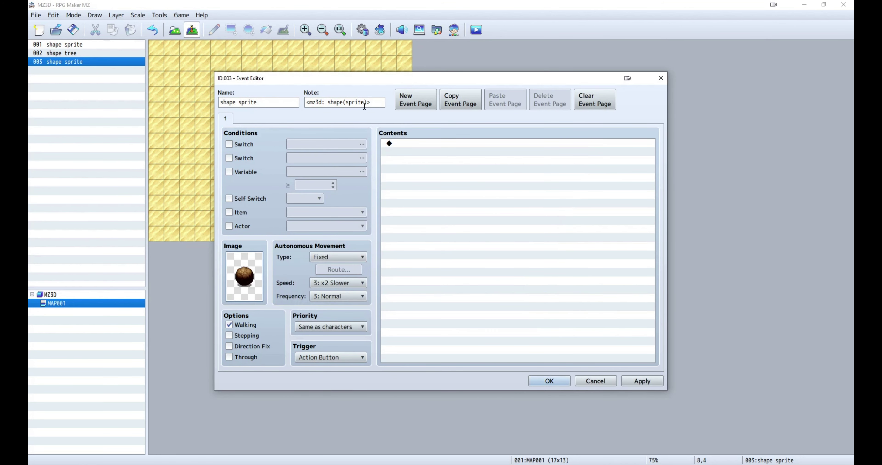
# Change its note to <mz3d: shape(flat)> and begin renaming it 'shape flat'.
pyautogui.click(364, 103)
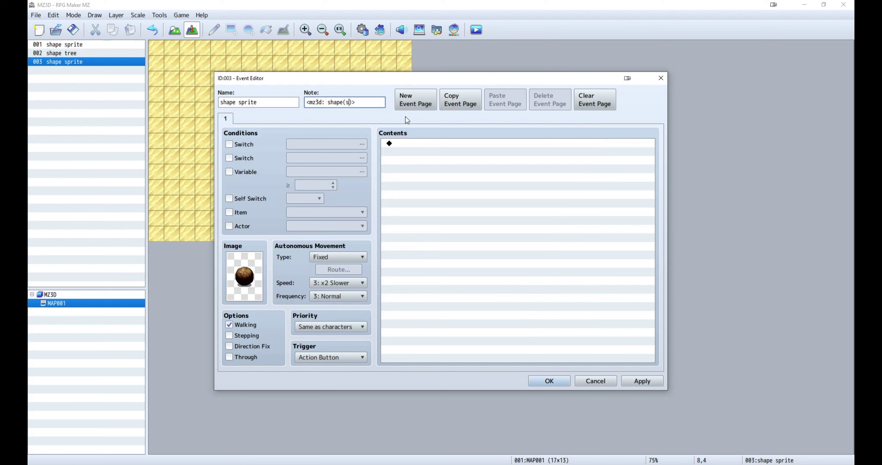
pyautogui.write('flat')
pyautogui.click(287, 104)
pyautogui.click(287, 103)
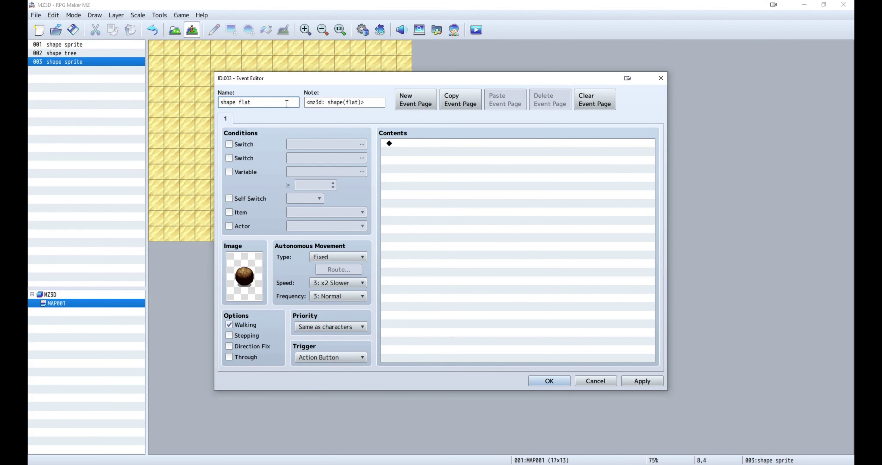
# Save event 003, playtest with a game save, rotate the camera around the flat rock, then close.
pyautogui.click(549, 381)
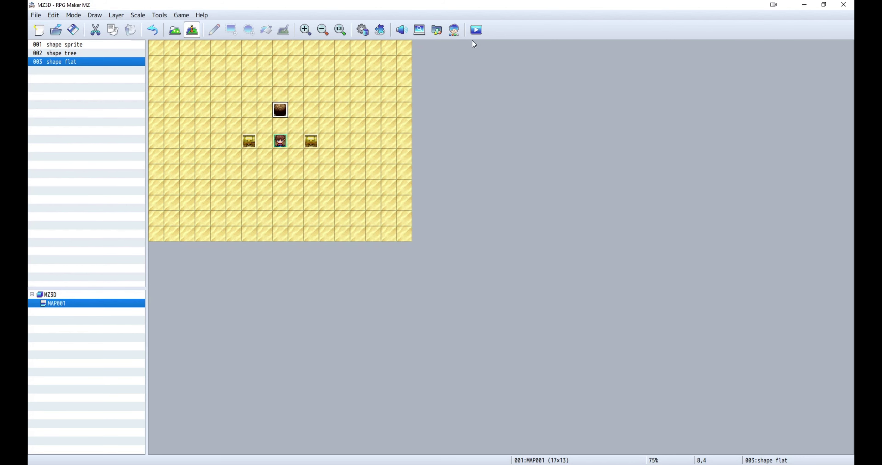
pyautogui.click(476, 29)
pyautogui.click(430, 250)
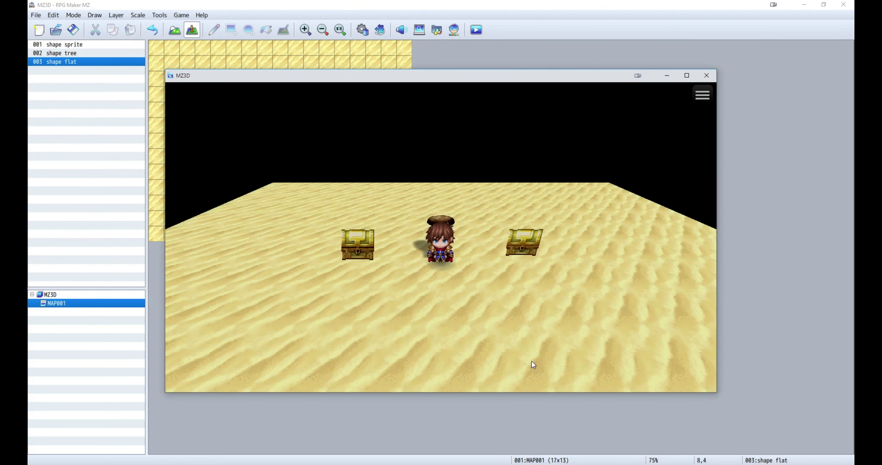
pyautogui.press('e')
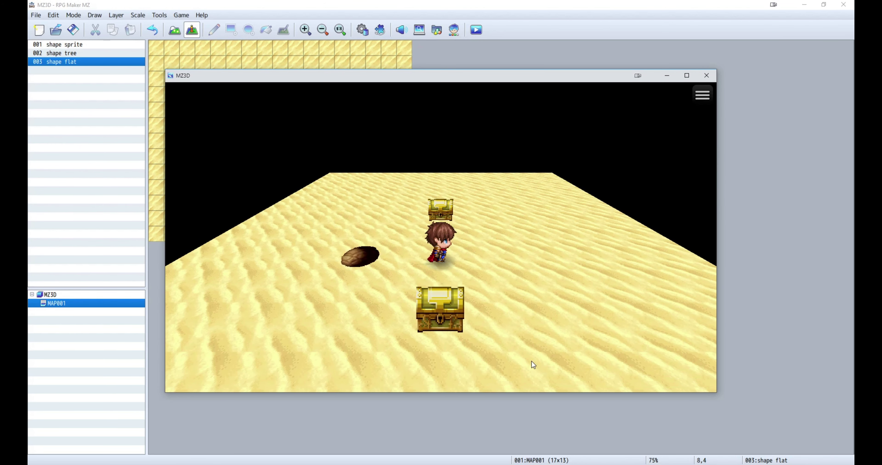
pyautogui.hotkey('alt', 'F4')
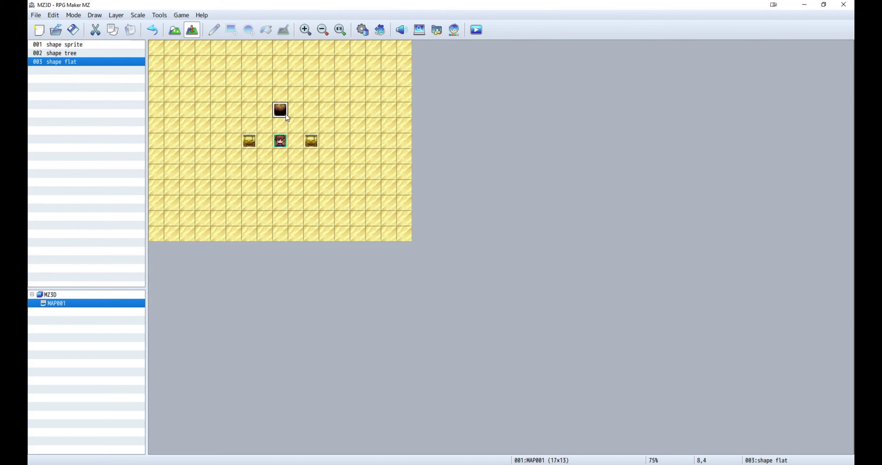
# Paste flat rock copies at tiles 7,9 and 8,9, and set the first to shape(wall), named 'shape wall'.
pyautogui.click(262, 185)
pyautogui.hotkey('ctrl', 'v')
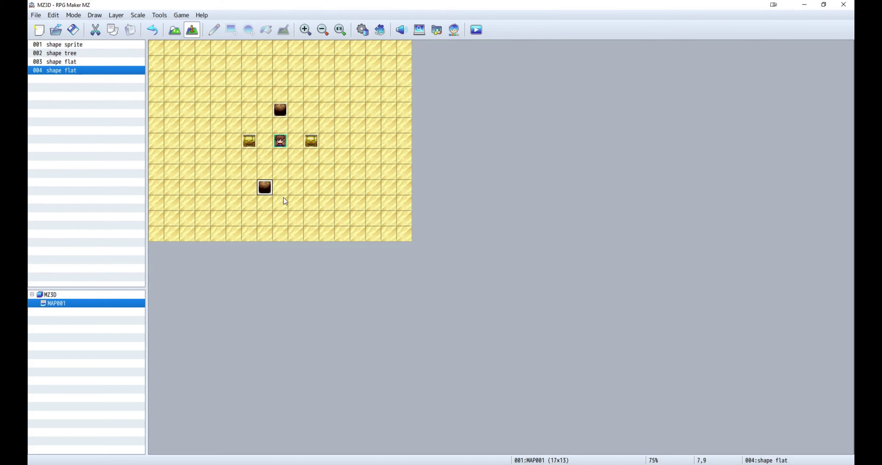
pyautogui.click(298, 188)
pyautogui.hotkey('ctrl', 'v')
pyautogui.doubleClick(265, 187)
pyautogui.click(358, 102)
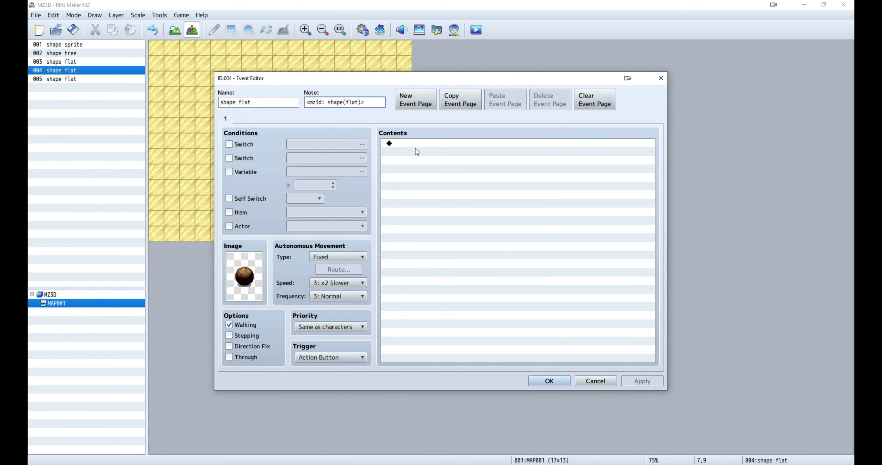
pyautogui.press('BackSpace')
pyautogui.press('BackSpace')
pyautogui.click(284, 105)
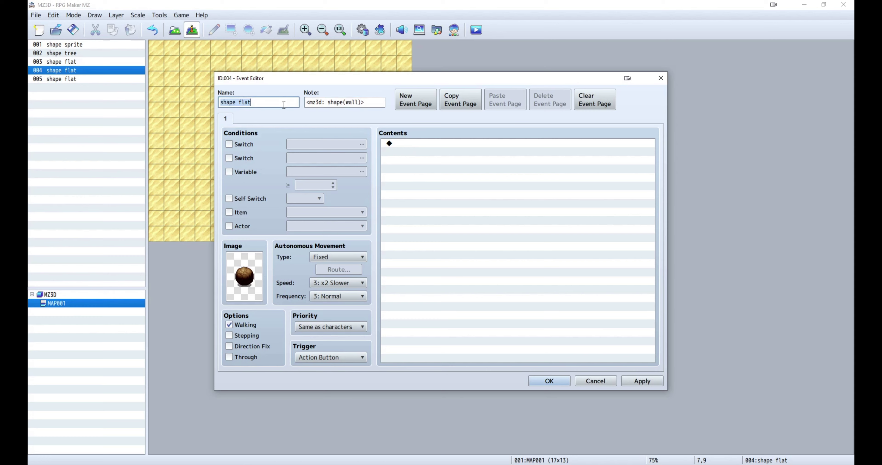
pyautogui.click(284, 105)
pyautogui.press('BackSpace')
pyautogui.write('wall')
pyautogui.click(548, 381)
# Set the second copy's note to shape(fence), name it 'shape fence', and playtest with a save.
pyautogui.doubleClick(301, 190)
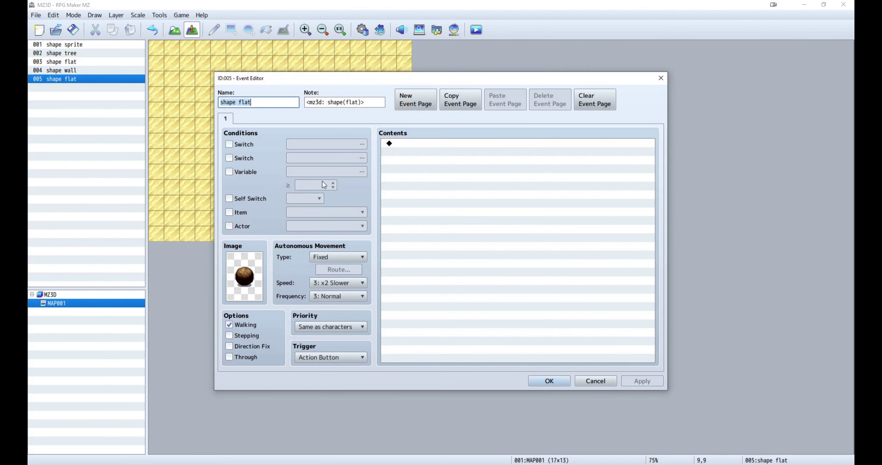
pyautogui.click(358, 102)
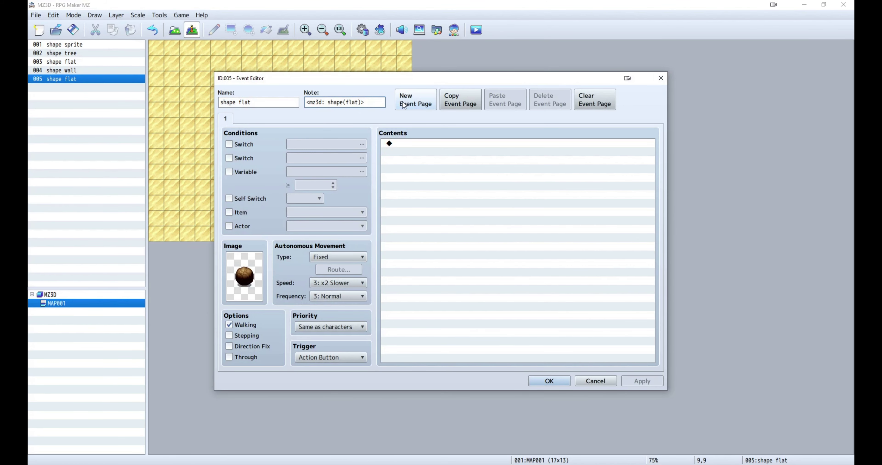
pyautogui.press('BackSpace')
pyautogui.press('BackSpace')
pyautogui.press('BackSpace')
pyautogui.press('BackSpace')
pyautogui.write('fence')
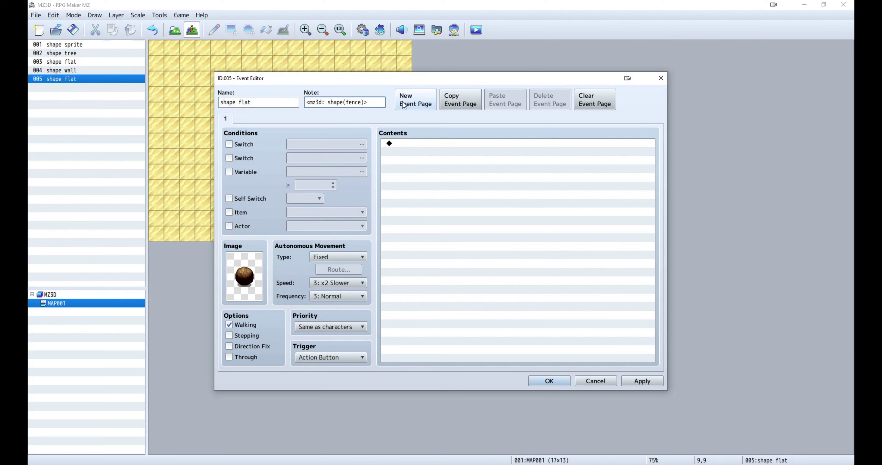
pyautogui.click(262, 102)
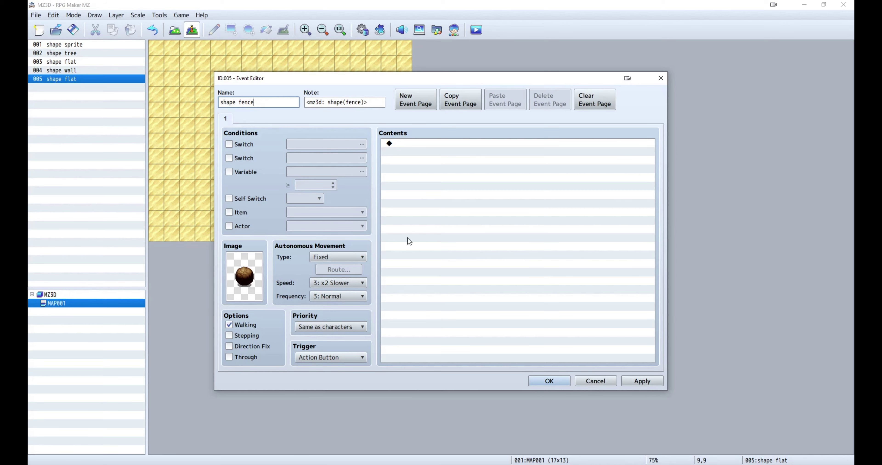
pyautogui.click(547, 380)
pyautogui.click(476, 30)
pyautogui.click(421, 252)
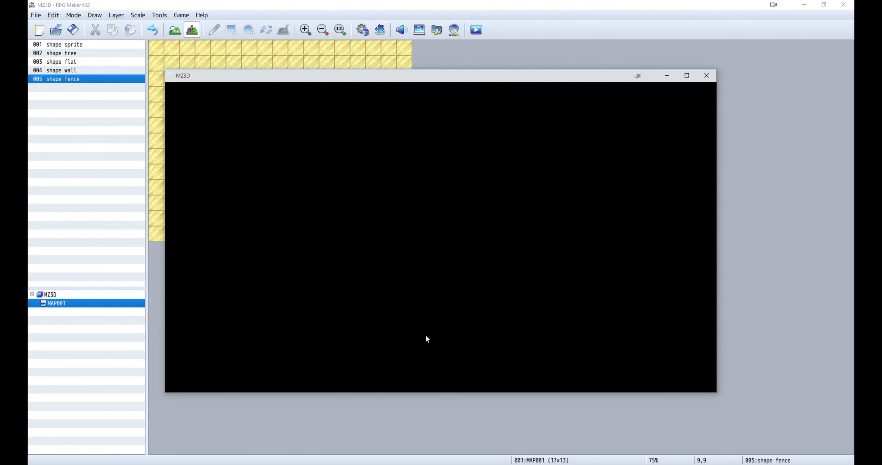
# Move the character down and rotate and tilt the camera to inspect the wall and fence rocks.
pyautogui.press('Down')
pyautogui.press('e')
pyautogui.press('e')
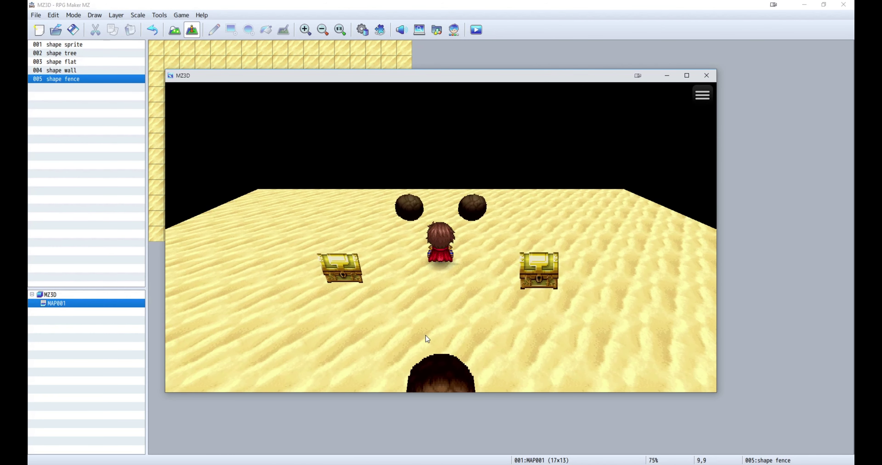
pyautogui.press('pagedown')
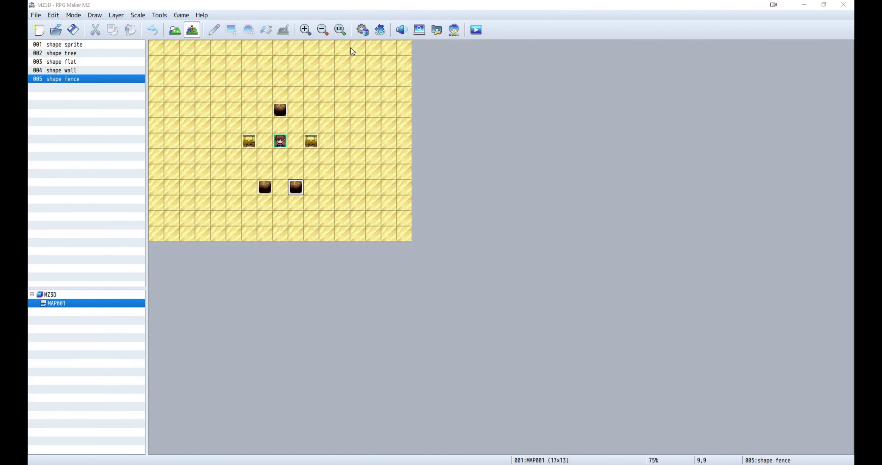
pyautogui.click(361, 7)
# Paste an event copy at tile 13,4 and give it the dark spiky ball image.
pyautogui.click(358, 110)
pyautogui.hotkey('ctrl', 'v')
pyautogui.doubleClick(359, 111)
pyautogui.doubleClick(247, 270)
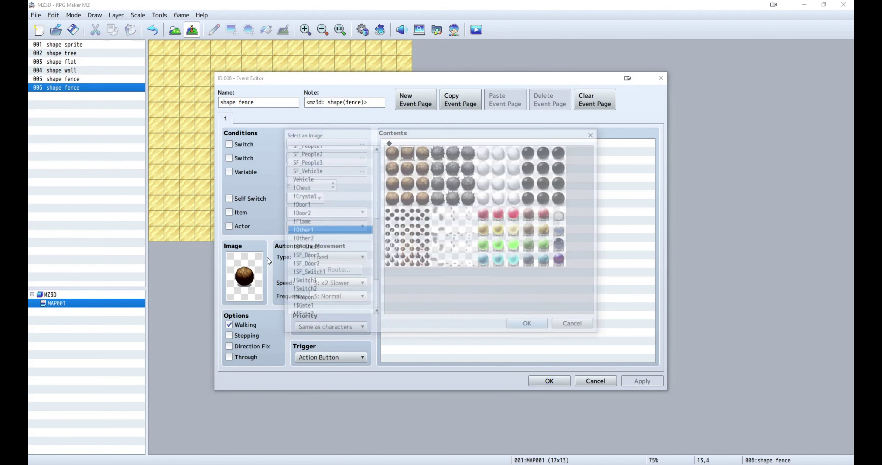
pyautogui.click(454, 154)
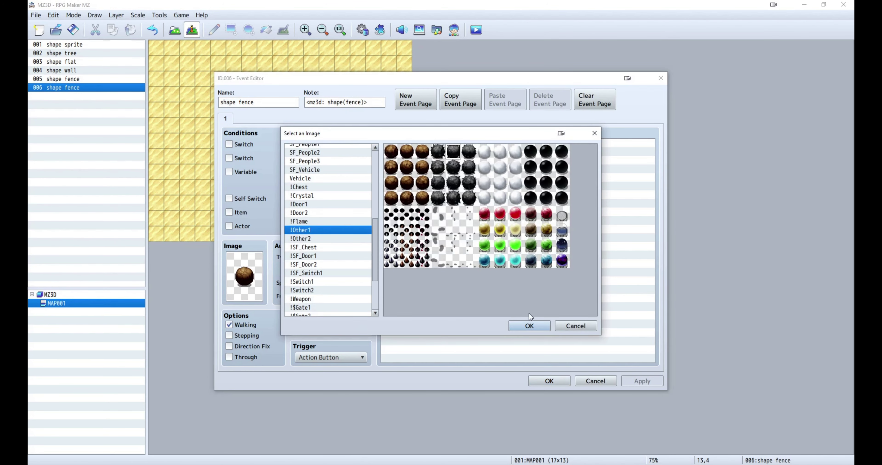
pyautogui.click(530, 326)
# Change its note to <mz3d: shape(cross)> and rename it 'shape cross'.
pyautogui.click(363, 103)
pyautogui.press('BackSpace')
pyautogui.write('cross')
pyautogui.click(290, 100)
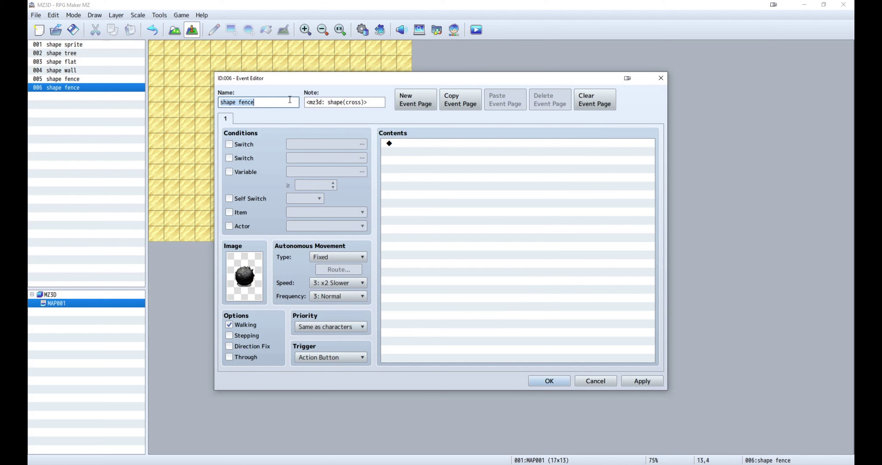
pyautogui.click(290, 100)
pyautogui.write('cross')
pyautogui.click(534, 378)
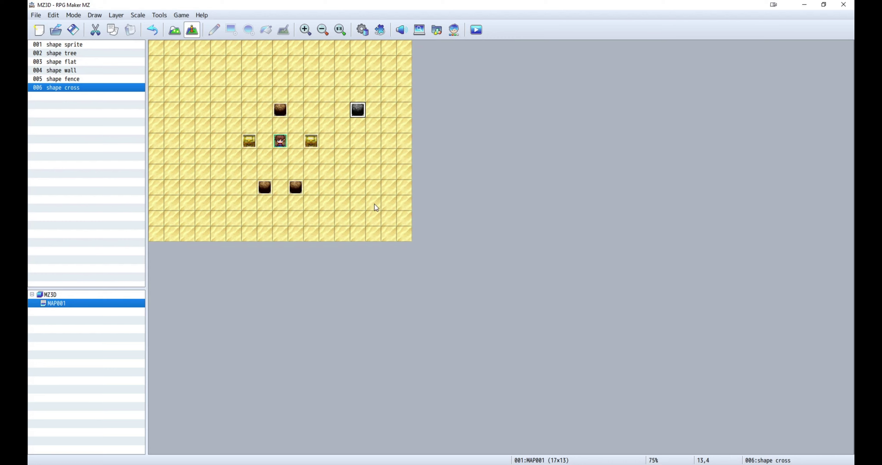
# Paste a spiky ball copy at tile 13,7 with note shape(xcross), named 'shape xcross'.
pyautogui.click(356, 159)
pyautogui.hotkey('ctrl', 'v')
pyautogui.doubleClick(357, 159)
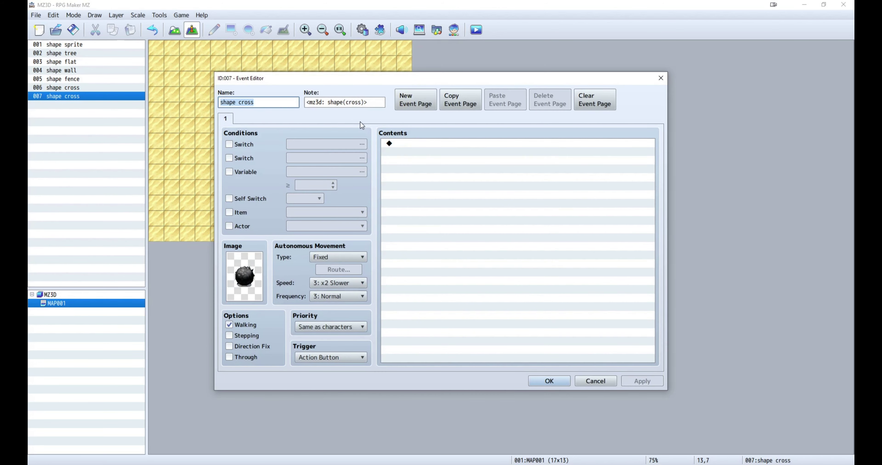
pyautogui.click(347, 103)
pyautogui.write('x')
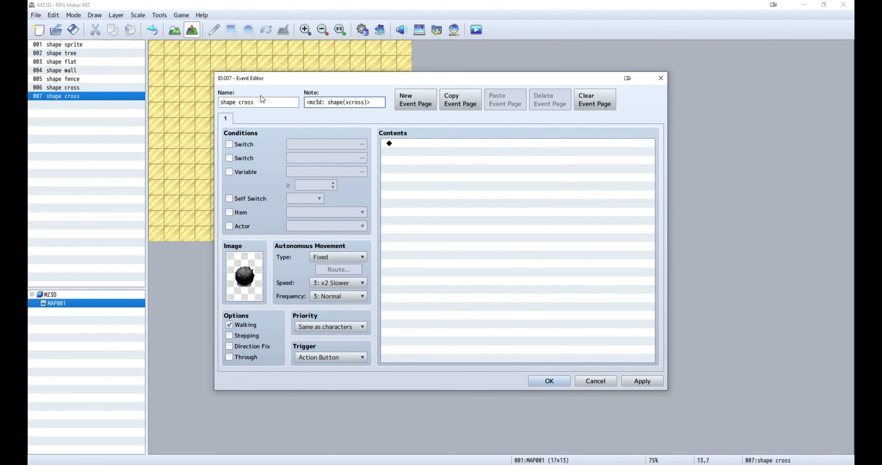
pyautogui.click(259, 103)
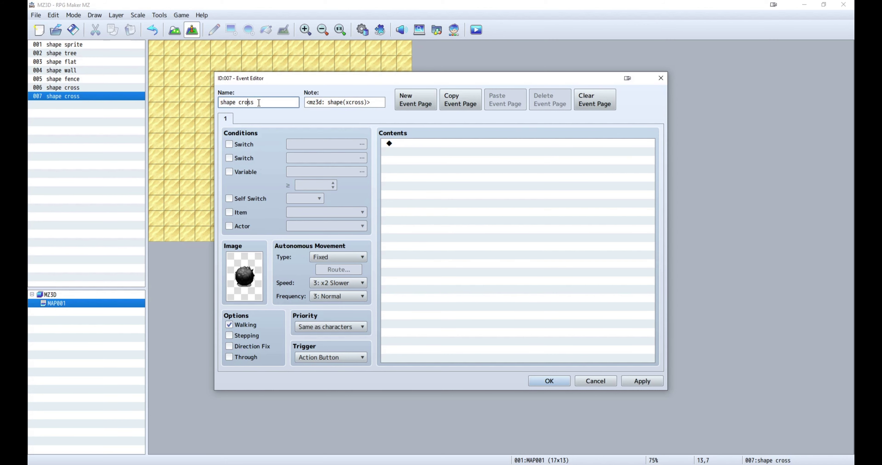
pyautogui.write('x')
pyautogui.click(544, 381)
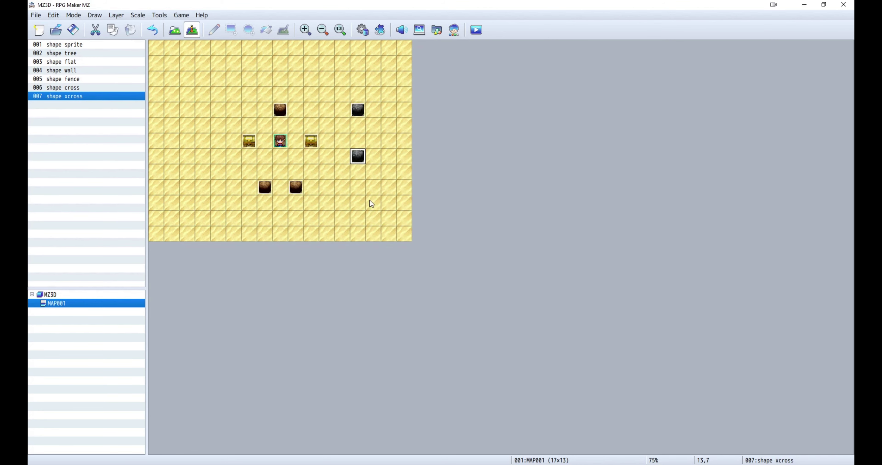
# Paste another copy at tile 13,10 and change its note to shape(8cross).
pyautogui.click(359, 203)
pyautogui.hotkey('ctrl', 'v')
pyautogui.doubleClick(359, 202)
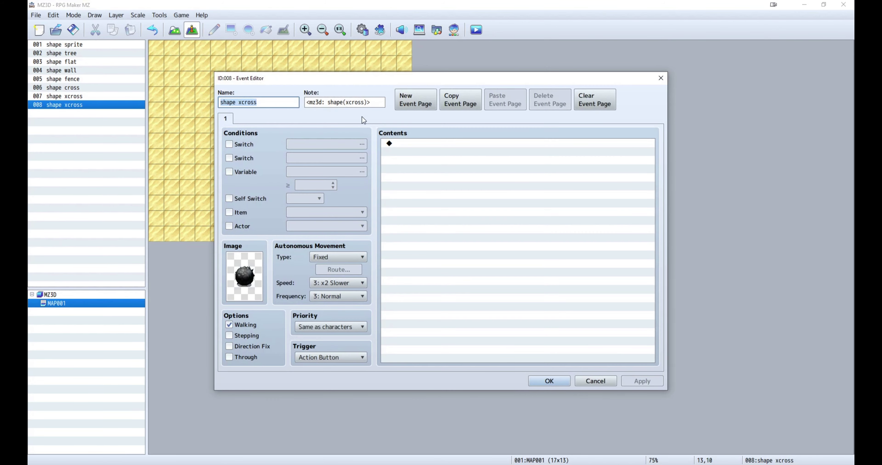
pyautogui.click(349, 103)
pyautogui.press('BackSpace')
pyautogui.write('8')
pyautogui.click(280, 105)
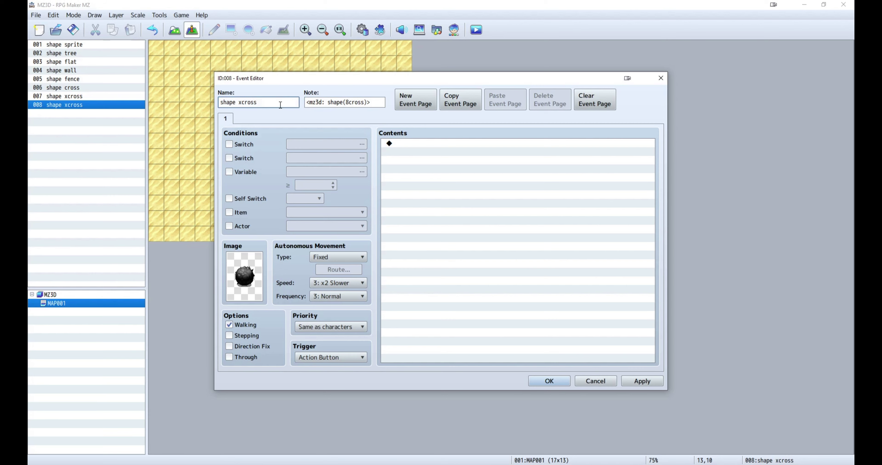